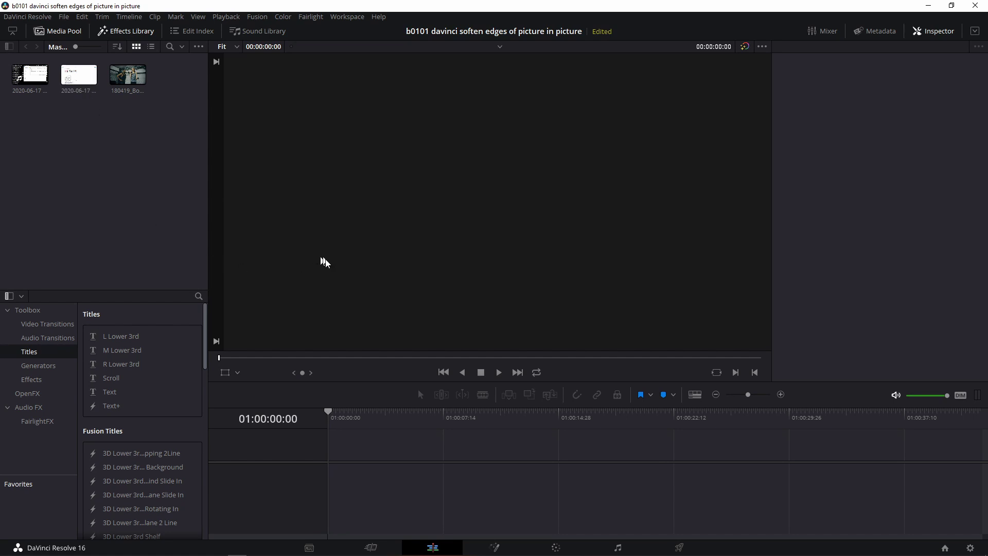
# - Place the Google search screen recording on a new timeline
pyautogui.moveTo(78, 75)
pyautogui.mouseDown()
pyautogui.moveTo(185, 203)
pyautogui.moveTo(332, 456)
pyautogui.mouseUp()
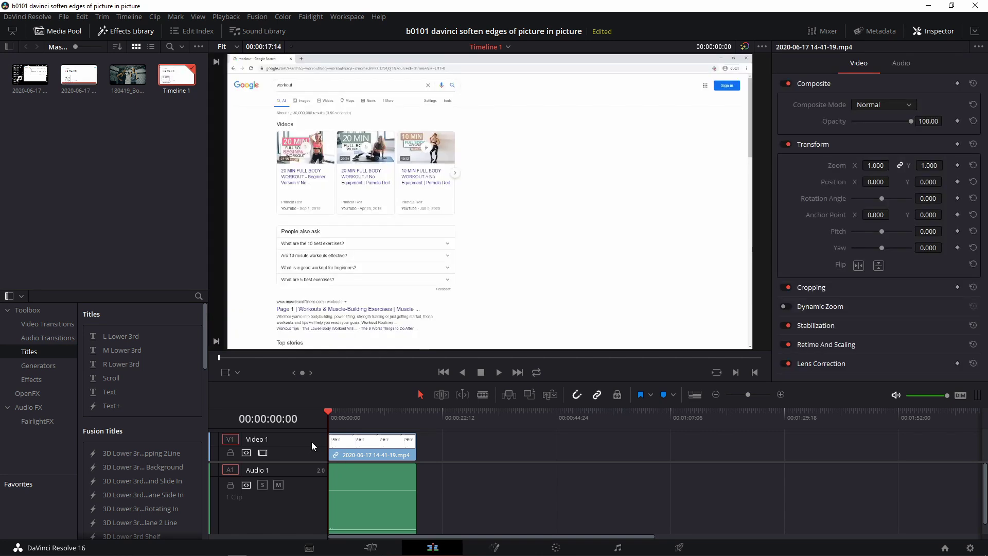
pyautogui.rightClick(306, 440)
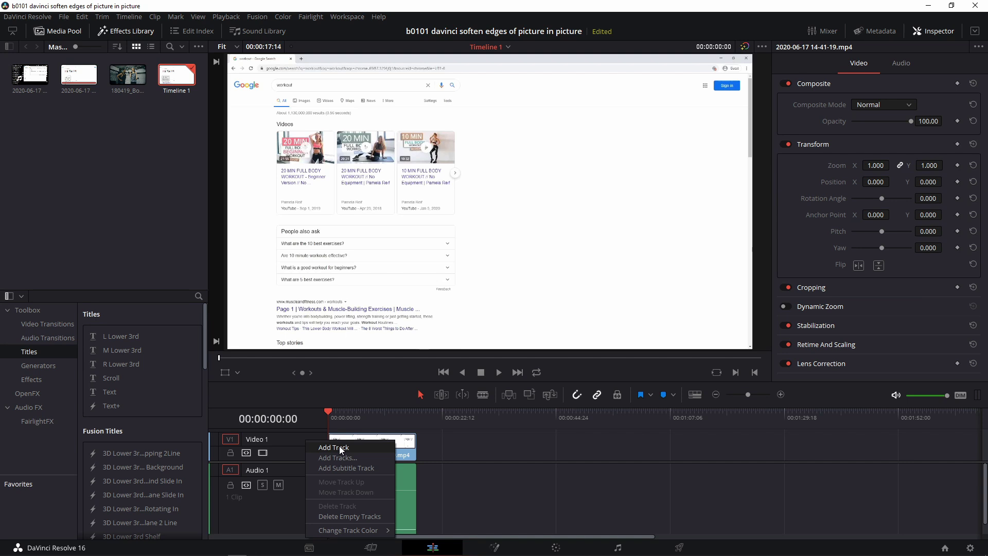
pyautogui.press('Escape')
# - Add an empty second video track above the recording from the track header menu
pyautogui.click(311, 499)
pyautogui.rightClick(306, 493)
pyautogui.moveTo(335, 393)
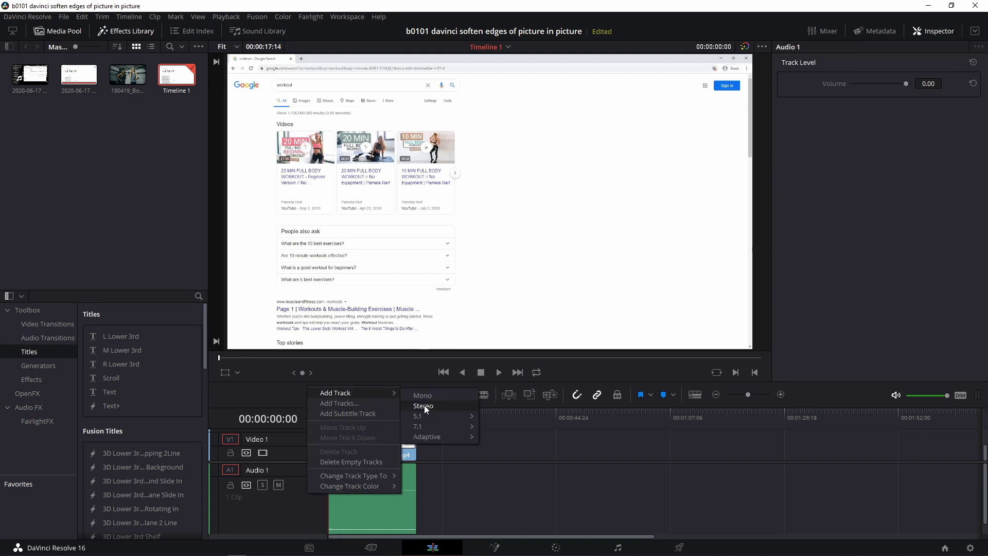
pyautogui.click(424, 405)
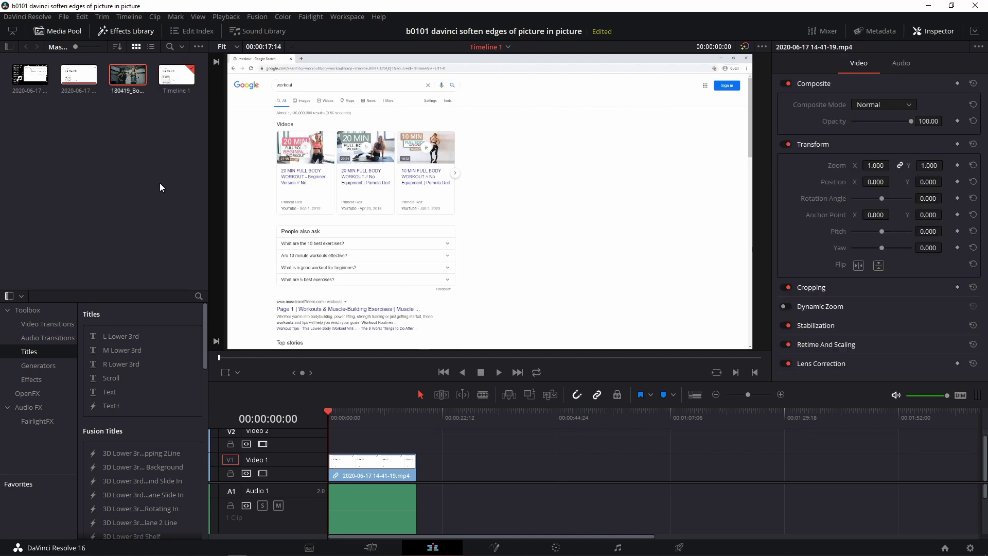
# - Drop the 180419_Boxing_07_05 clip onto V2 at the timeline start
pyautogui.moveTo(127, 75)
pyautogui.moveTo(123, 76); pyautogui.dragTo(246, 416)
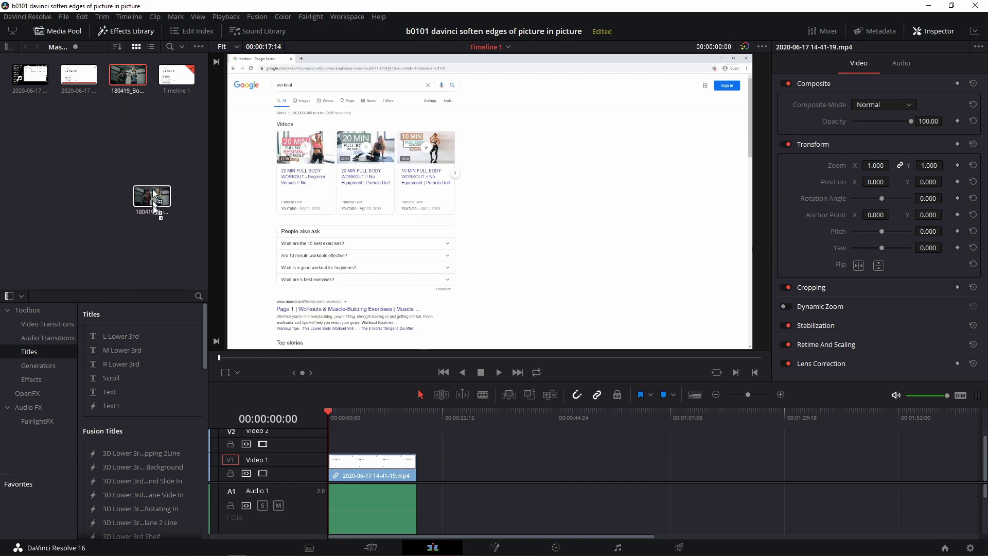
pyautogui.moveTo(246, 415); pyautogui.dragTo(325, 446)
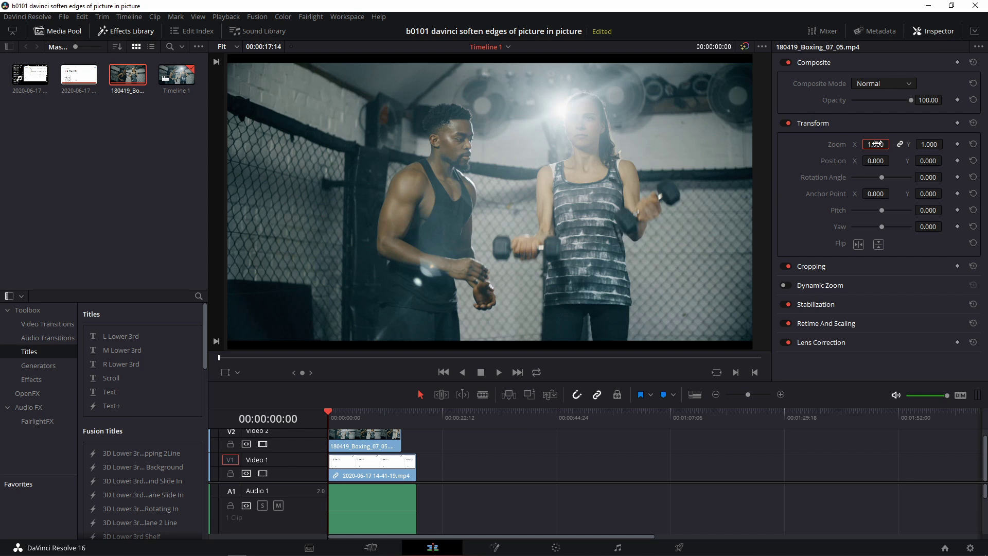
# - Set the boxing clip's Transform Zoom to 0.650 in the Inspector
pyautogui.moveTo(881, 144); pyautogui.dragTo(900, 144)
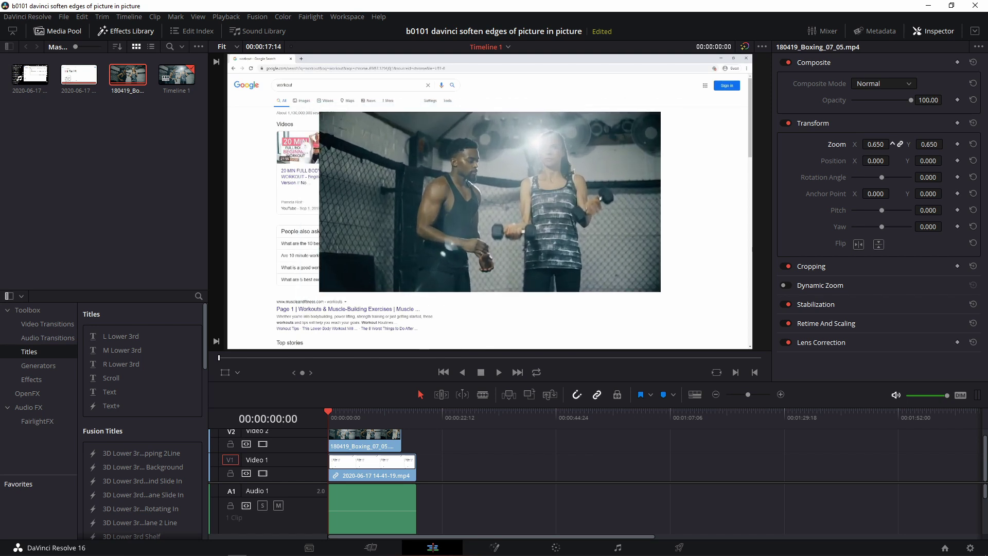
pyautogui.moveTo(896, 144); pyautogui.dragTo(896, 144)
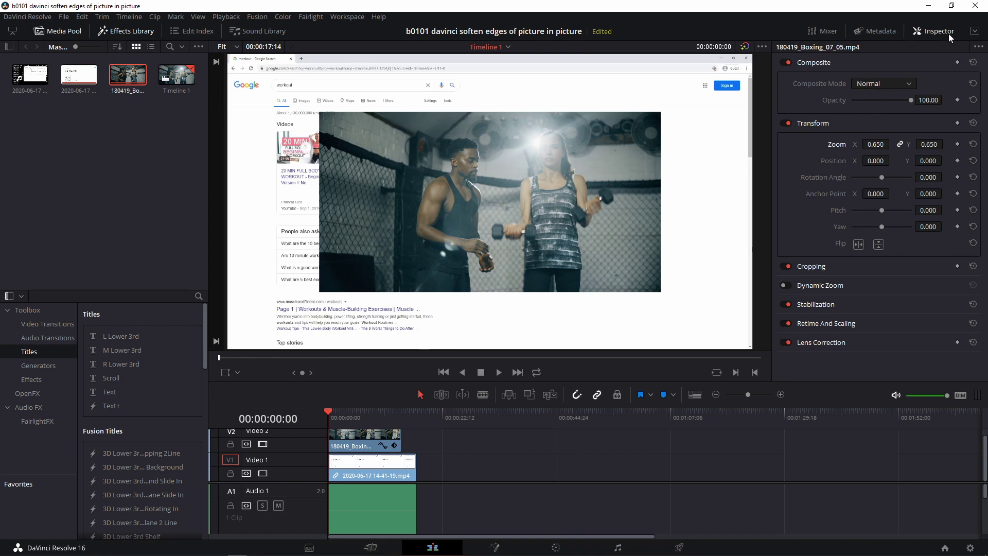
# - Set the boxing clip's Cropping Softness to -6.090 to blur its border
pyautogui.click(815, 266)
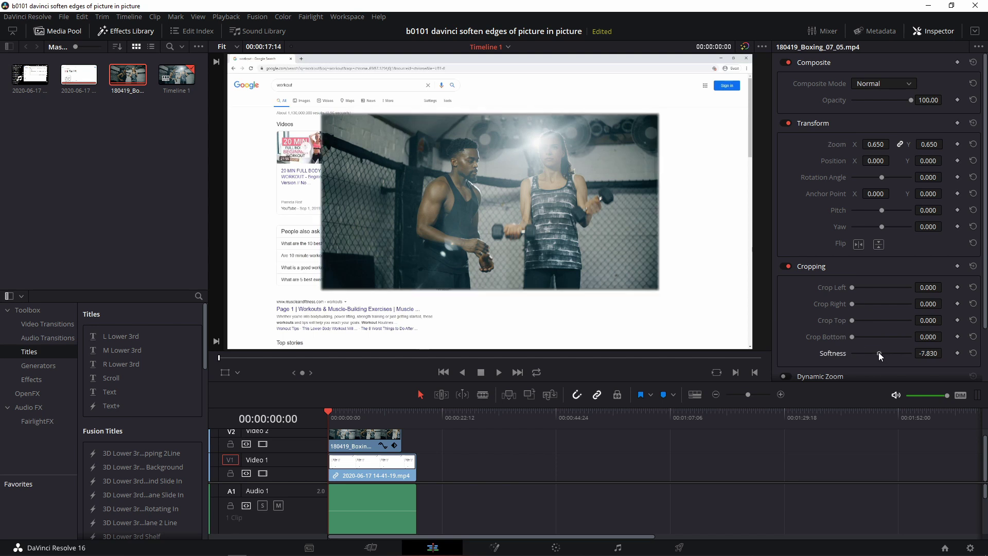
pyautogui.moveTo(881, 353); pyautogui.dragTo(882, 350)
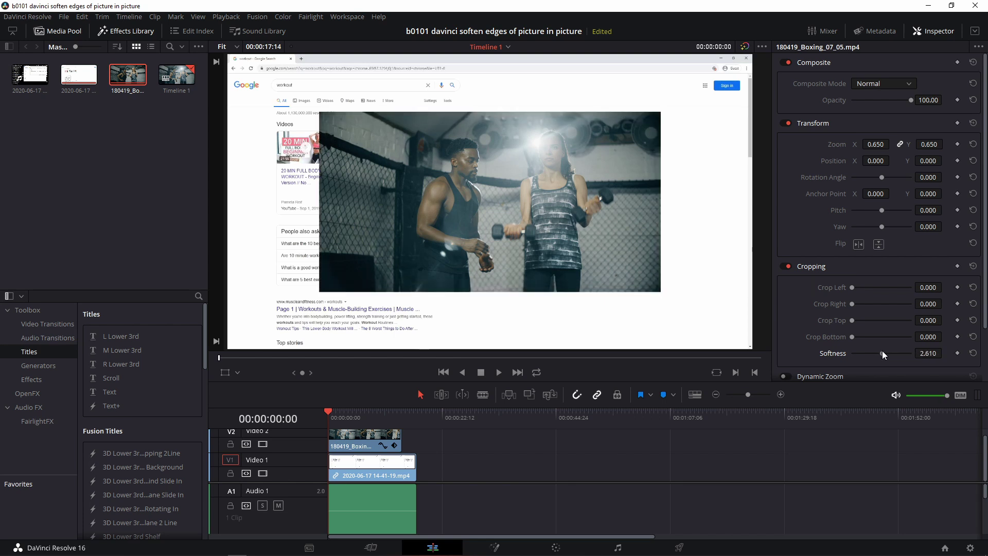
pyautogui.moveTo(883, 351); pyautogui.dragTo(879, 350)
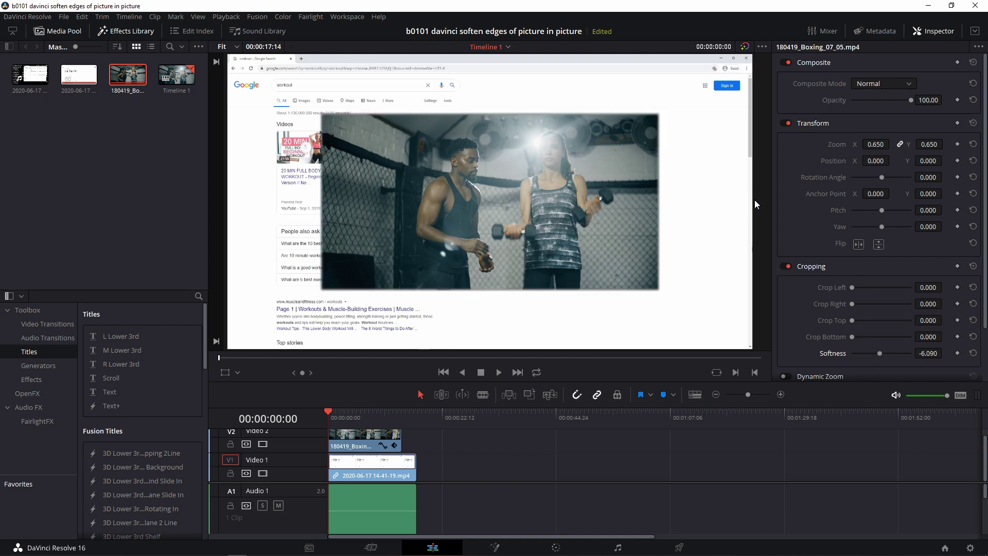
pyautogui.moveTo(881, 352); pyautogui.dragTo(881, 352)
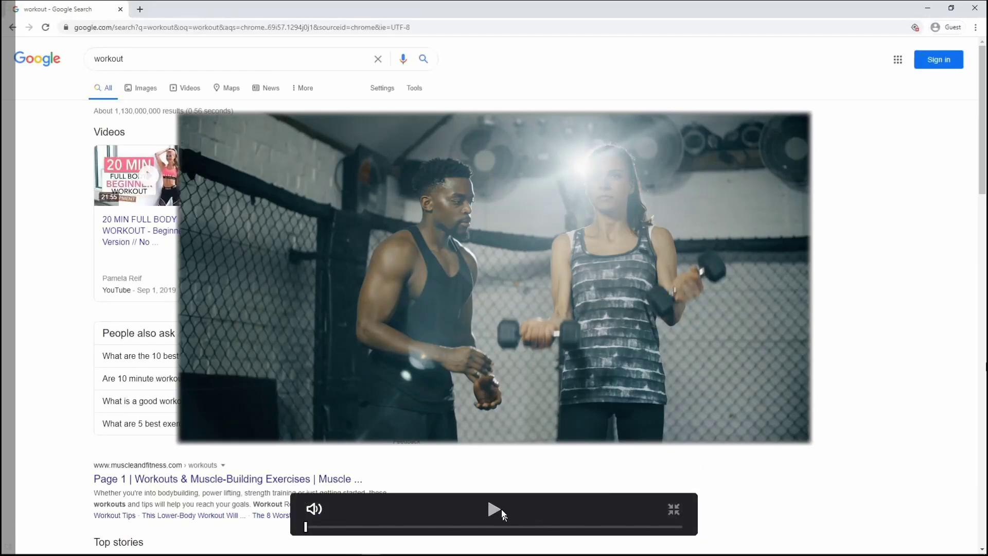
# - Play the full-screen preview of the soft-edged boxing inset over the search page
pyautogui.click(494, 509)
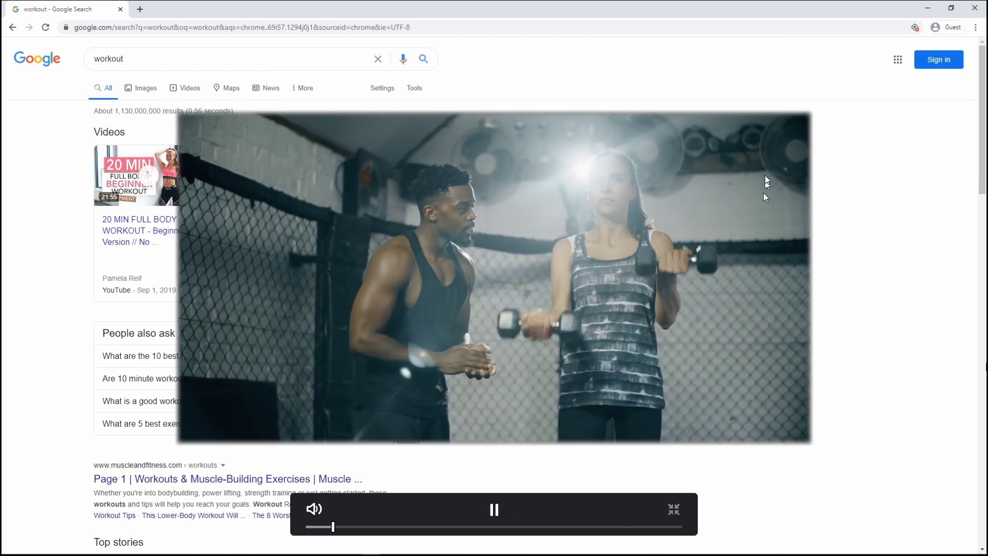